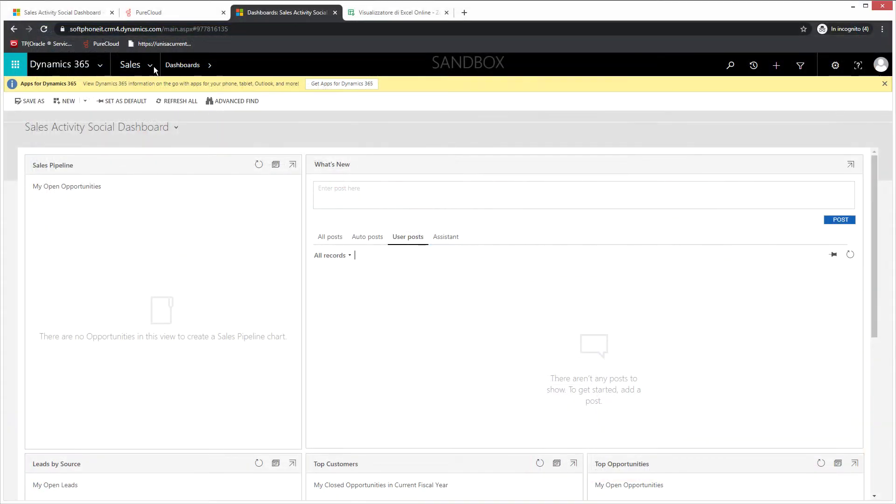
Step: Open the Contacts To Call marketing list from the Games Marketing Strategy campaign
{"action": "left_click", "coordinate": [153, 66]}
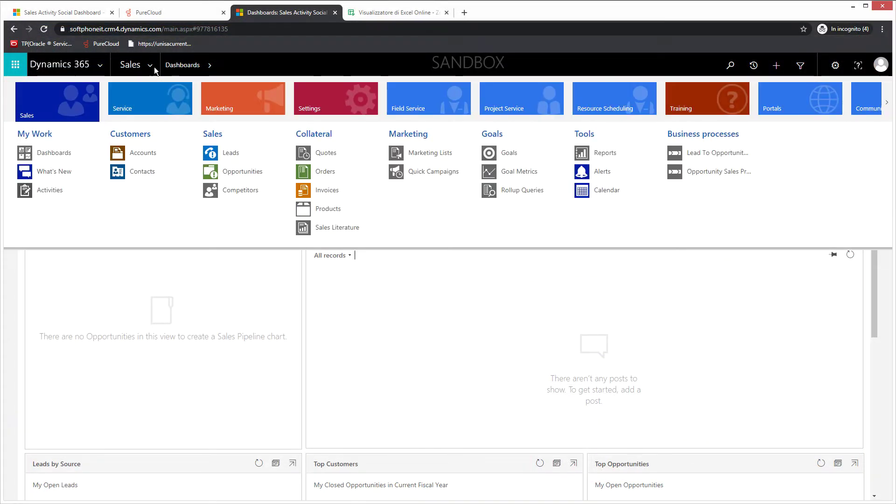
{"action": "left_click", "coordinate": [224, 106]}
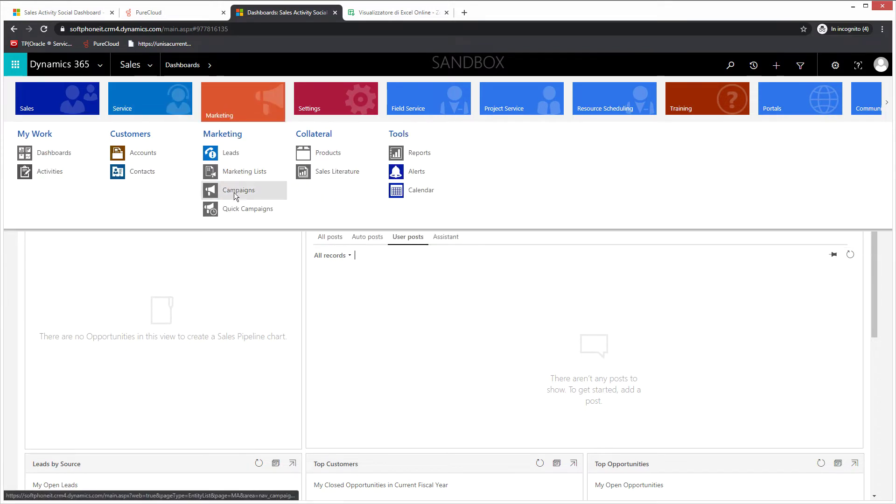
{"action": "left_click", "coordinate": [233, 192]}
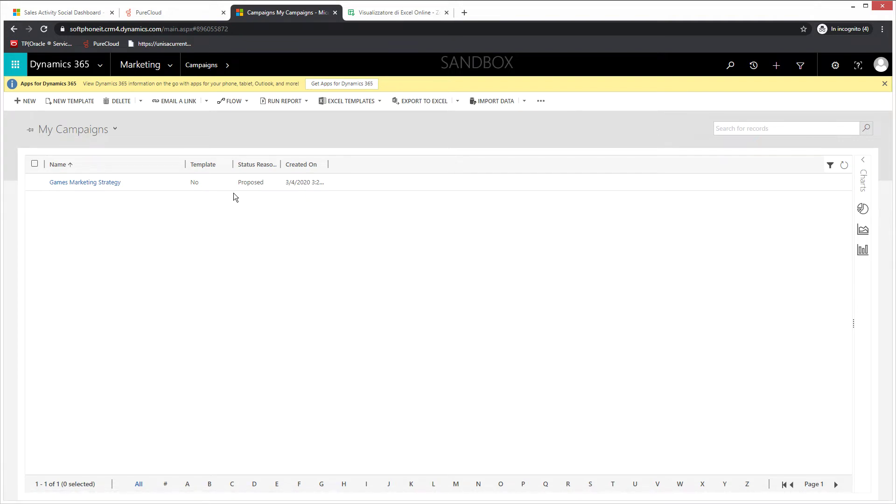
{"action": "left_click", "coordinate": [99, 186]}
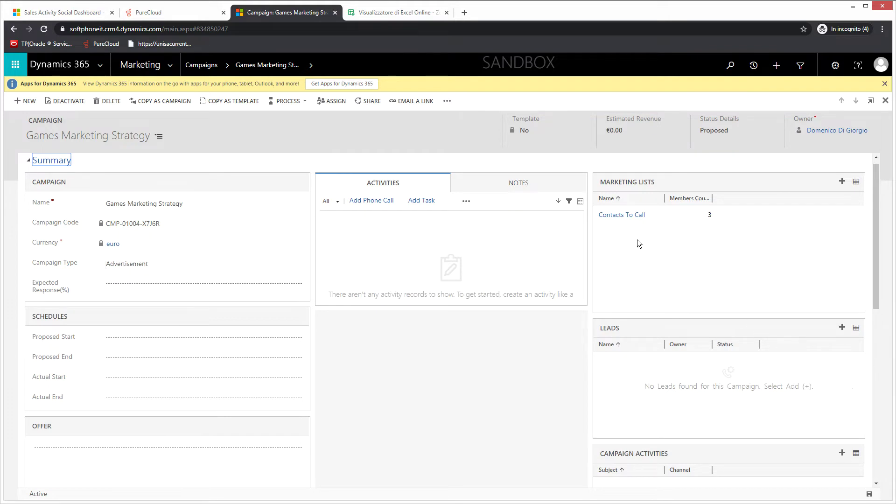
{"action": "scroll", "coordinate": [632, 236], "scroll_direction": "down", "scroll_amount": 1}
{"action": "scroll", "coordinate": [662, 220], "scroll_direction": "up", "scroll_amount": 2}
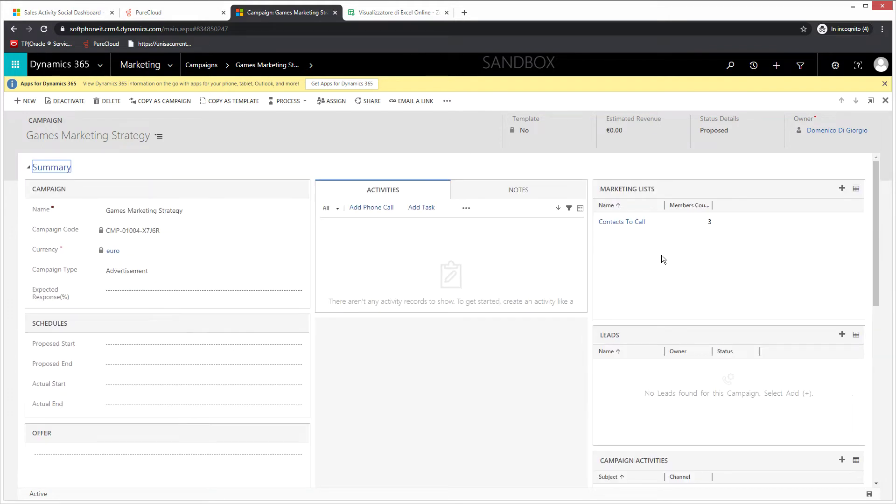
{"action": "left_click", "coordinate": [632, 221]}
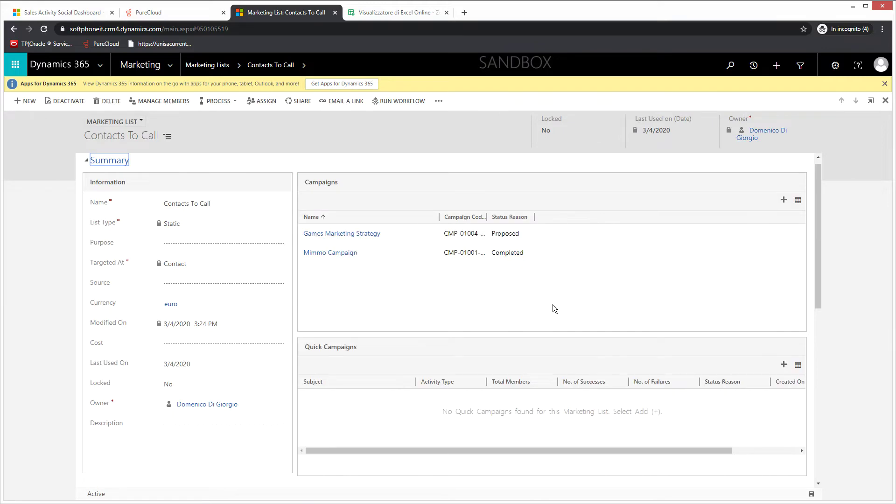
{"action": "scroll", "coordinate": [521, 311], "scroll_direction": "down", "scroll_amount": 2}
{"action": "scroll", "coordinate": [476, 306], "scroll_direction": "down", "scroll_amount": 1}
{"action": "scroll", "coordinate": [417, 312], "scroll_direction": "down", "scroll_amount": 2}
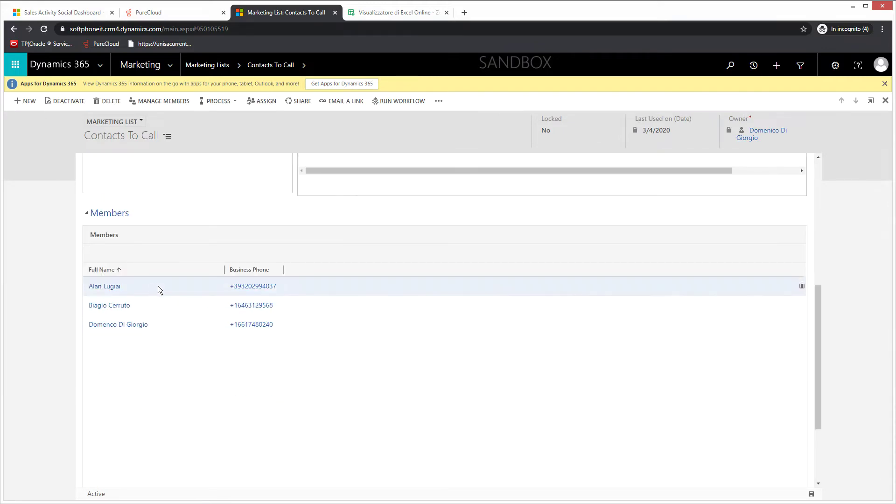
{"action": "scroll", "coordinate": [237, 324], "scroll_direction": "up", "scroll_amount": 3}
{"action": "scroll", "coordinate": [238, 324], "scroll_direction": "up", "scroll_amount": 2}
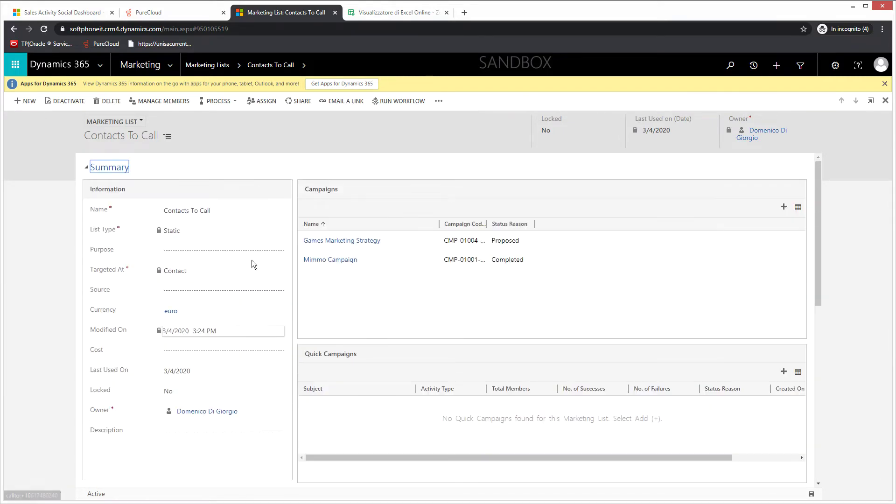
Step: Go back to the Games Marketing Strategy campaign
{"action": "left_click", "coordinate": [177, 71]}
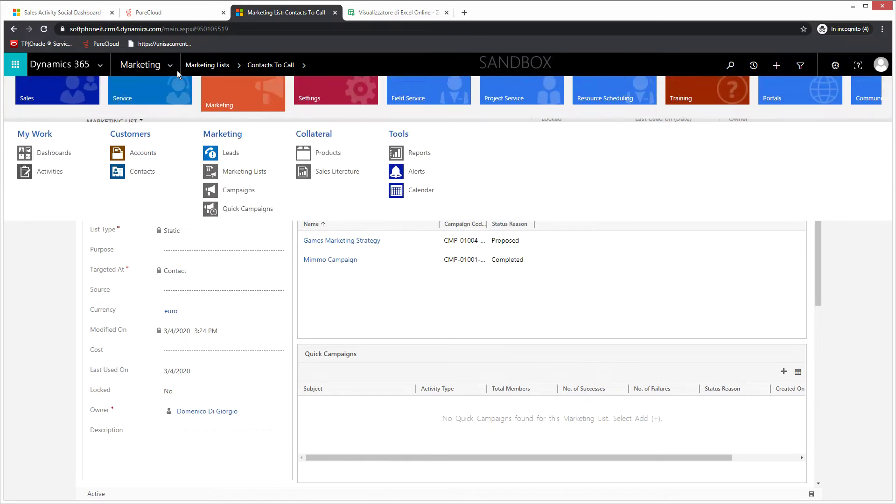
{"action": "left_click", "coordinate": [236, 190]}
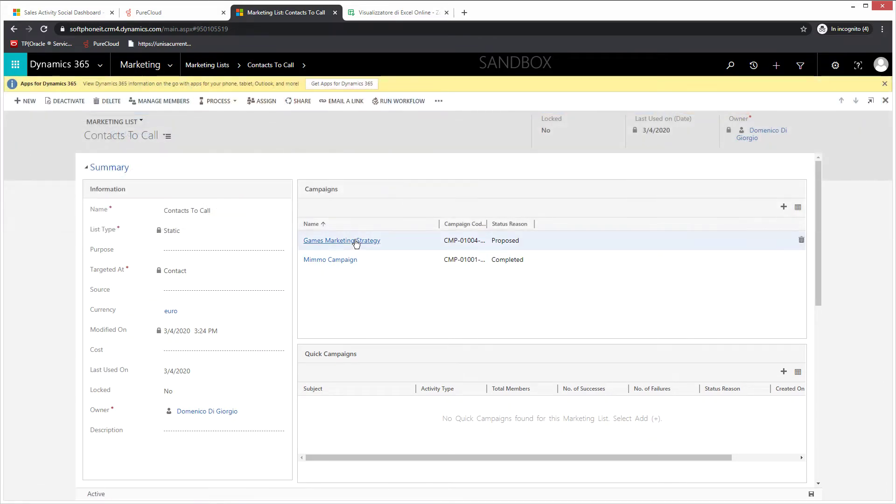
{"action": "left_click", "coordinate": [356, 240]}
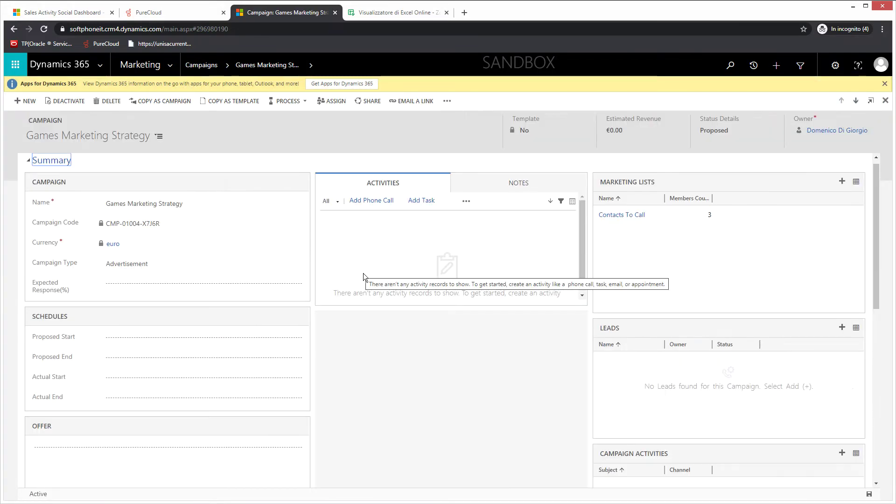
{"action": "scroll", "coordinate": [647, 395], "scroll_direction": "down", "scroll_amount": 2}
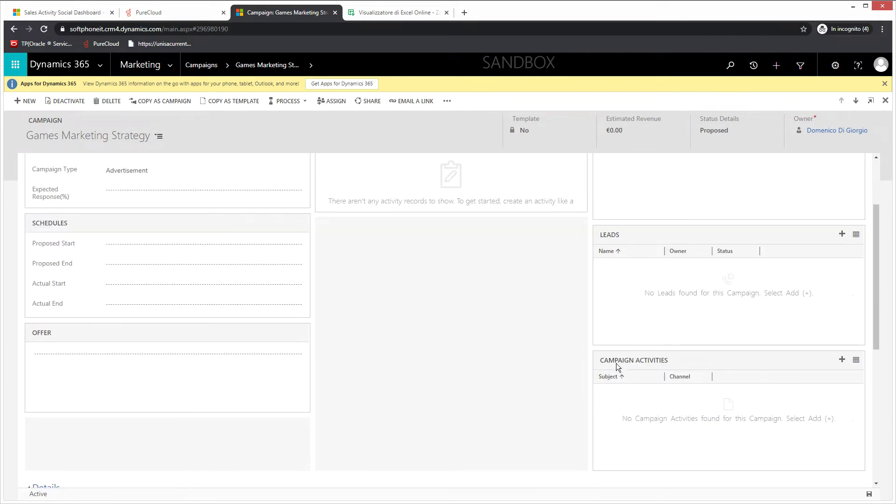
Step: Create a new campaign activity with subject 'PS4 Offer' and pick its channel
{"action": "left_click", "coordinate": [842, 362]}
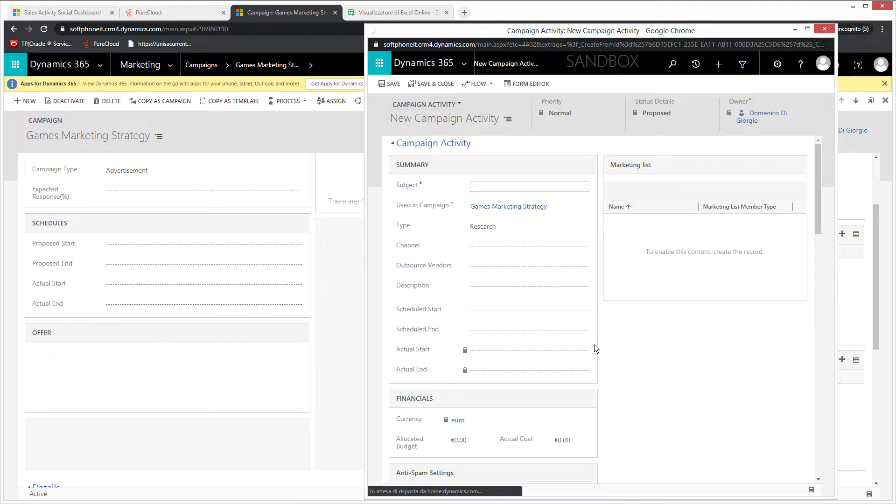
{"action": "left_click", "coordinate": [483, 186]}
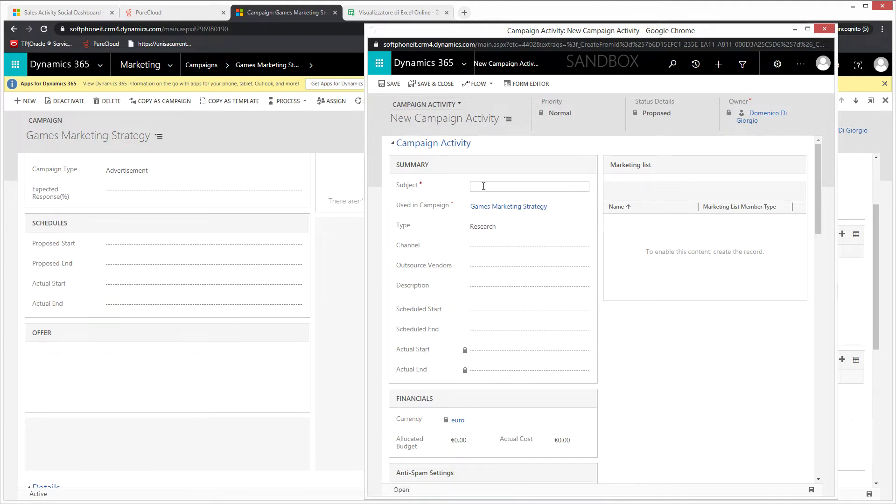
{"action": "type", "text": "PS4 O"}
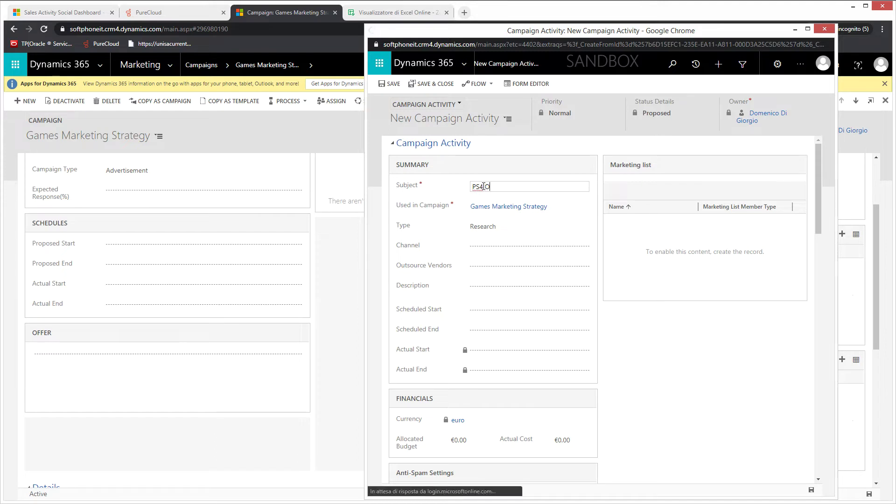
{"action": "type", "text": "ffer"}
{"action": "left_click", "coordinate": [493, 247]}
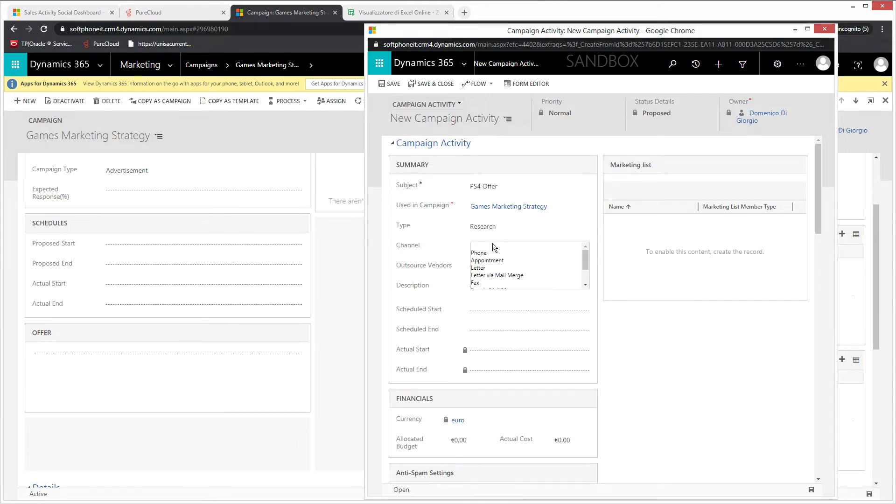
{"action": "left_click", "coordinate": [489, 267]}
{"action": "scroll", "coordinate": [490, 267], "scroll_direction": "down", "scroll_amount": 2}
Step: Set channel Phone and type Preview, add Business Phone to phone fields, and save
{"action": "left_click", "coordinate": [491, 157]}
{"action": "left_click", "coordinate": [490, 160]}
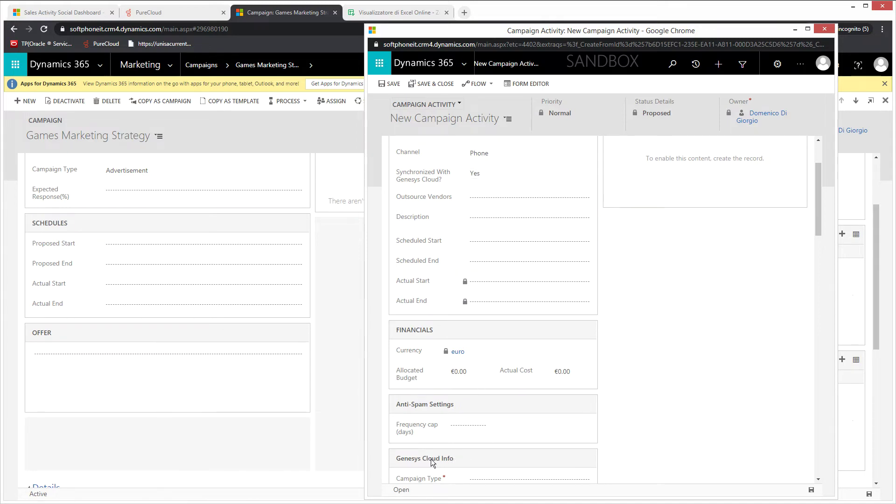
{"action": "scroll", "coordinate": [433, 459], "scroll_direction": "down", "scroll_amount": 3}
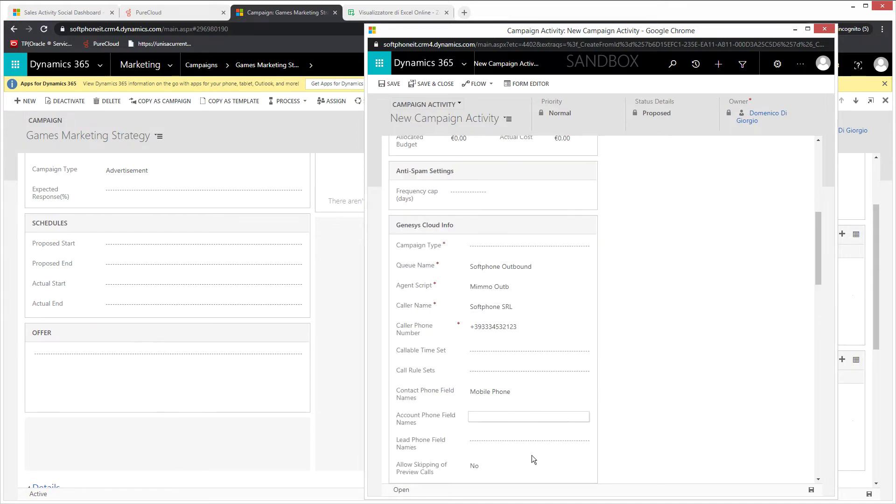
{"action": "left_click", "coordinate": [494, 249]}
{"action": "left_click", "coordinate": [488, 257]}
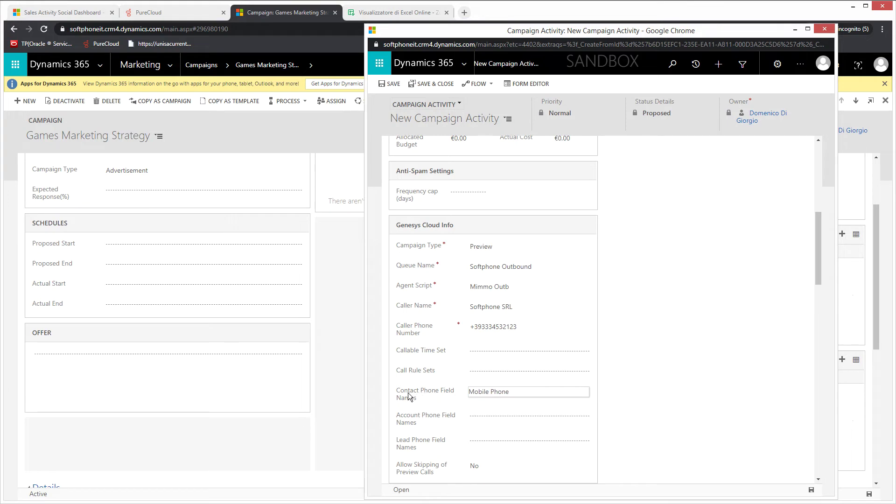
{"action": "left_click", "coordinate": [502, 392]}
{"action": "type", "text": "Business "}
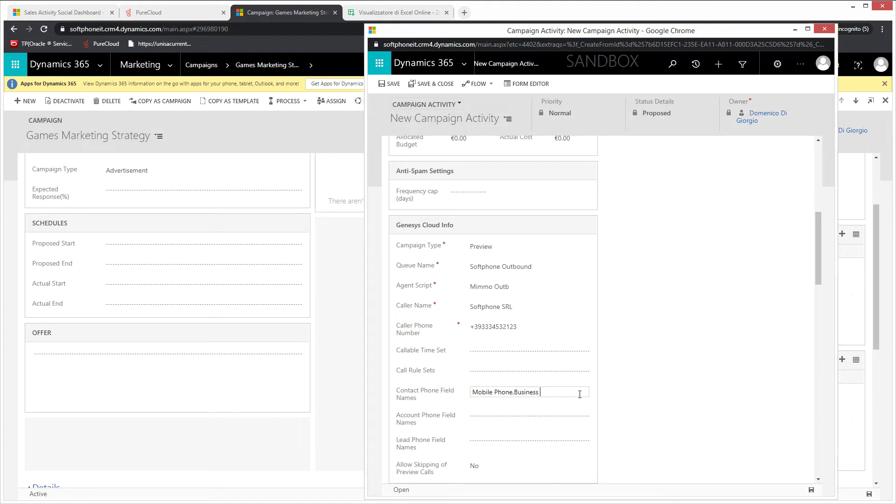
{"action": "type", "text": "Phone"}
{"action": "left_click", "coordinate": [812, 491]}
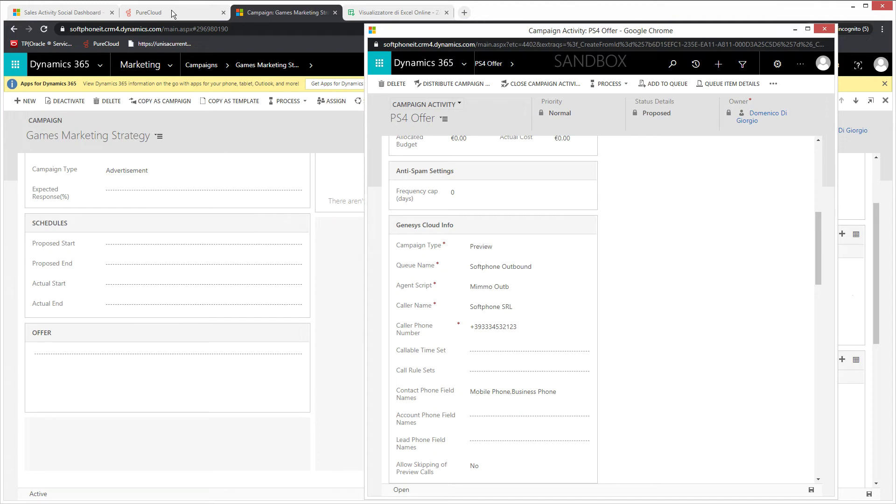
Step: Switch to Genesys Cloud and show the Campaign Management list
{"action": "left_click", "coordinate": [171, 10]}
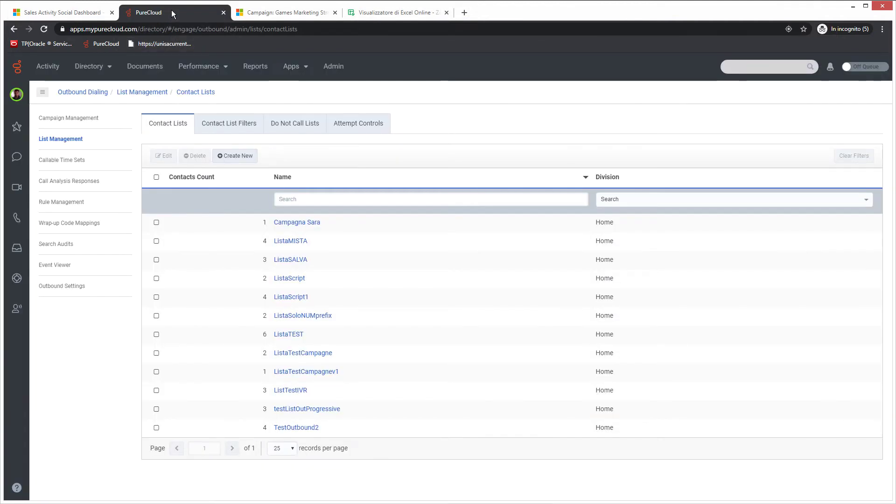
{"action": "left_click", "coordinate": [87, 118]}
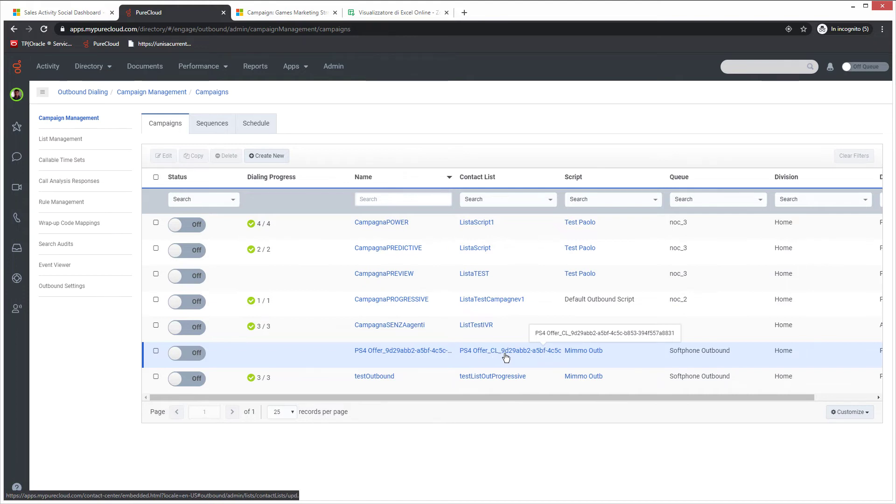
Step: Reopen the PS4 Offer campaign activity and start distributing it as phone calls
{"action": "left_click", "coordinate": [277, 14]}
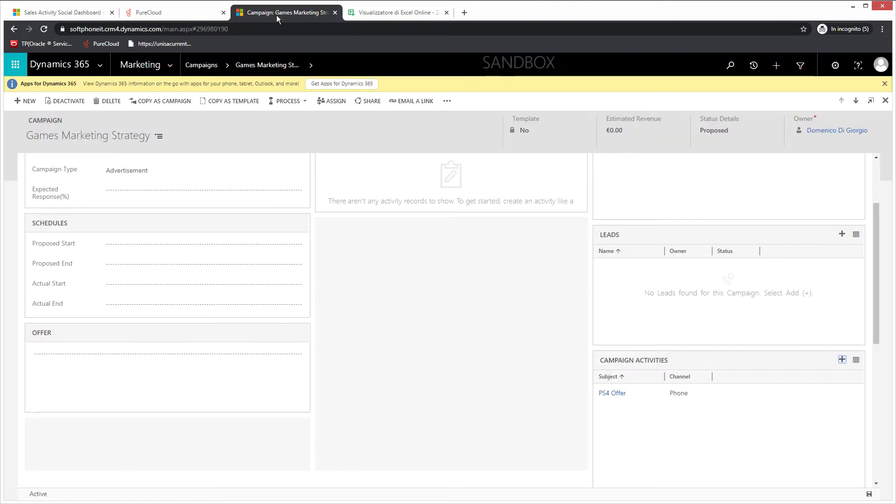
{"action": "left_click", "coordinate": [610, 395]}
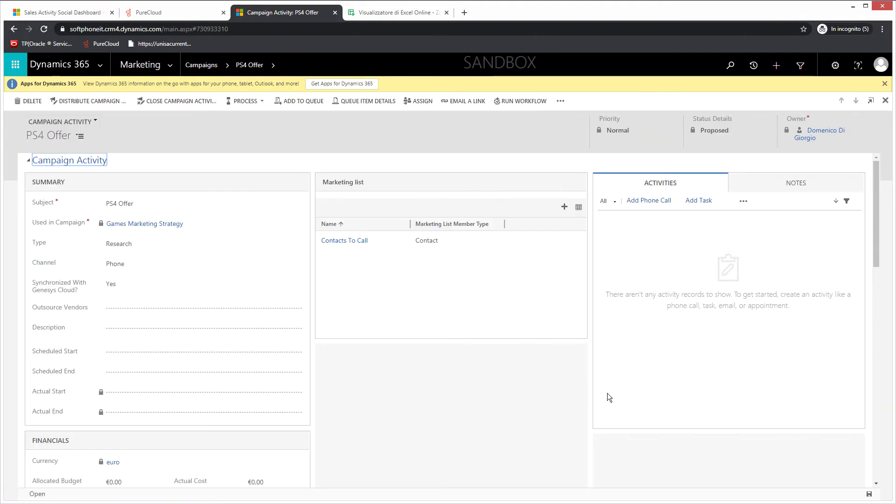
{"action": "left_click", "coordinate": [91, 105]}
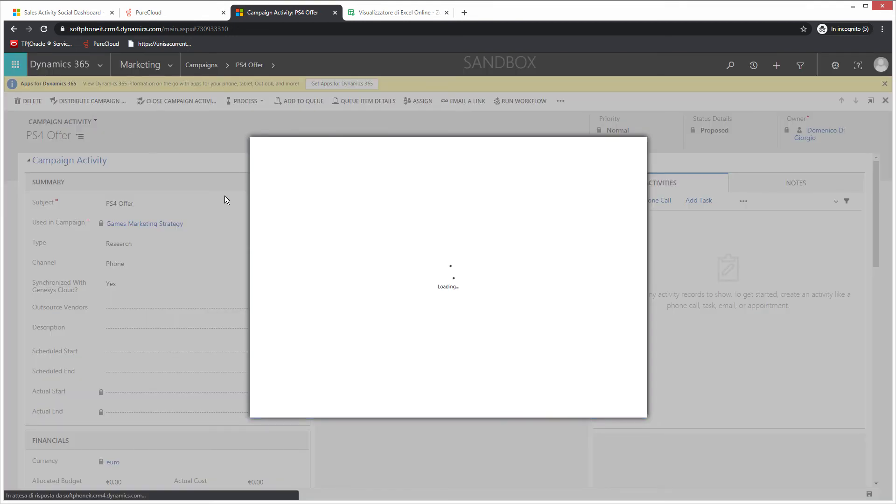
Step: Distribute 'Call about PS4 Offer' calls with a description, 5-minute duration, assigned to me
{"action": "left_click", "coordinate": [474, 227]}
{"action": "type", "text": "all about"}
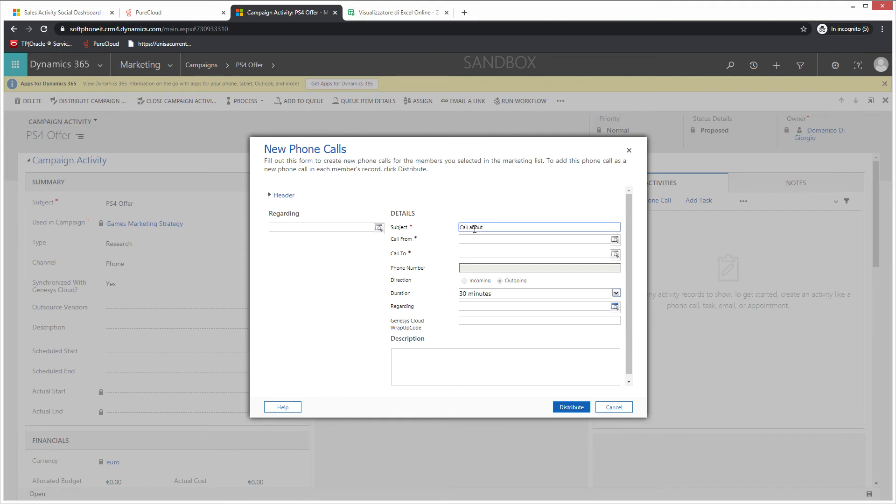
{"action": "type", "text": " PS4 Offer"}
{"action": "left_click", "coordinate": [443, 357]}
{"action": "type", "text": "Sell to 100$"}
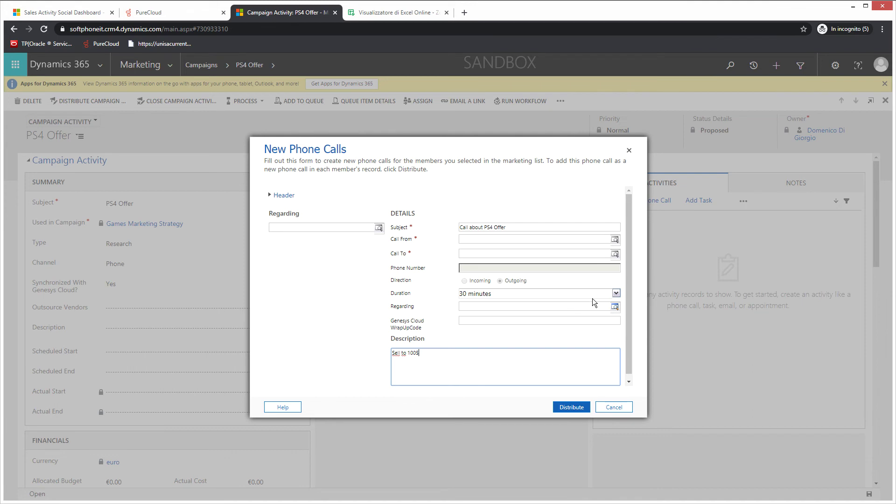
{"action": "left_click", "coordinate": [616, 293]}
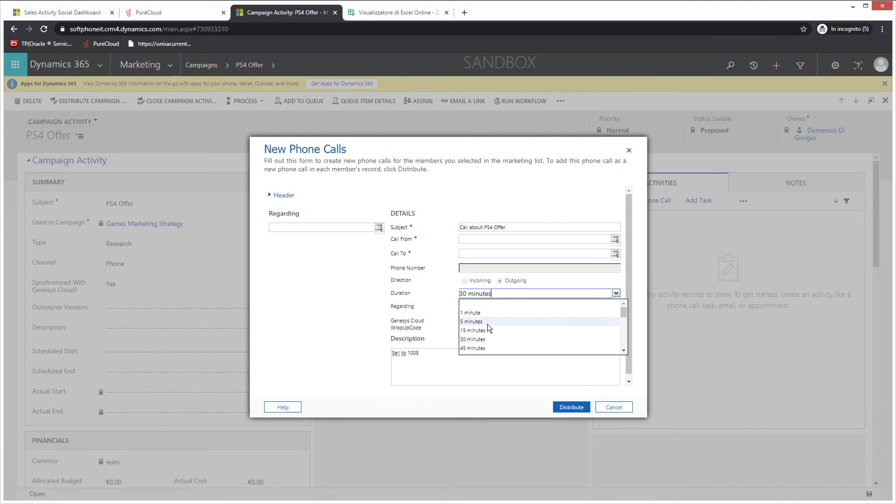
{"action": "left_click", "coordinate": [487, 325]}
{"action": "left_click", "coordinate": [565, 408]}
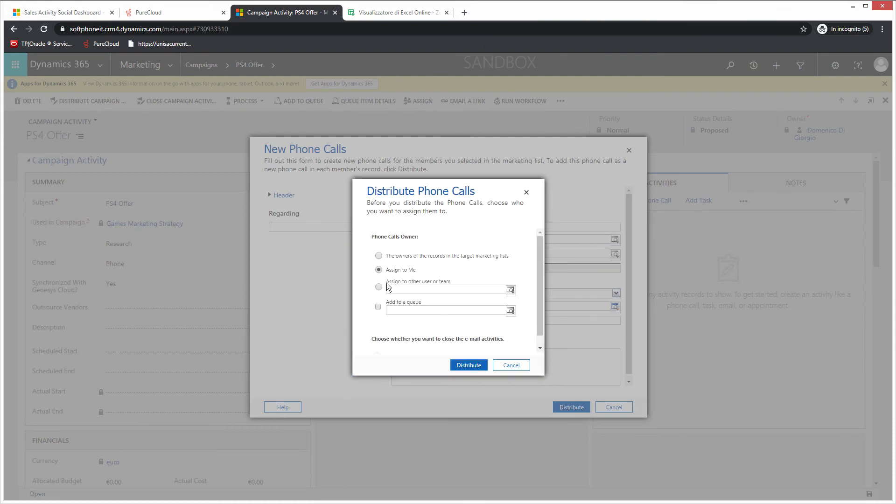
{"action": "left_click", "coordinate": [473, 367]}
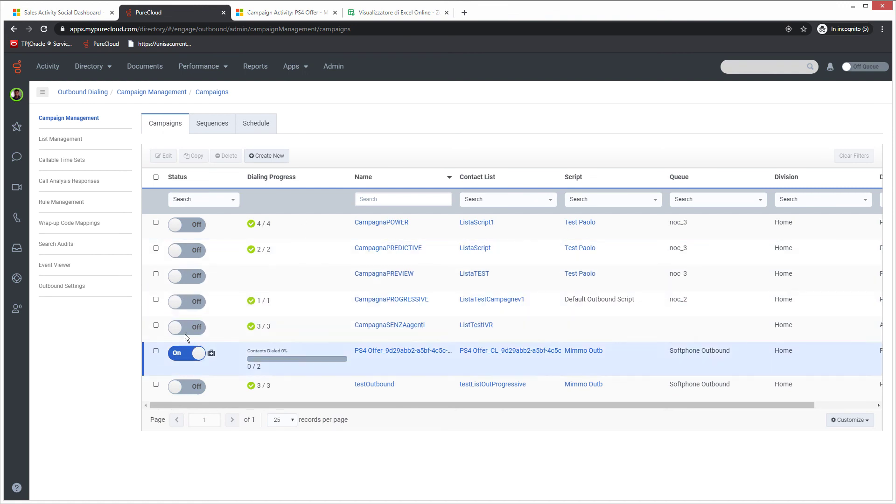
Step: Re-export the PS4 Offer contact list, download the CSV, and inspect its column headers
{"action": "left_click", "coordinate": [66, 140]}
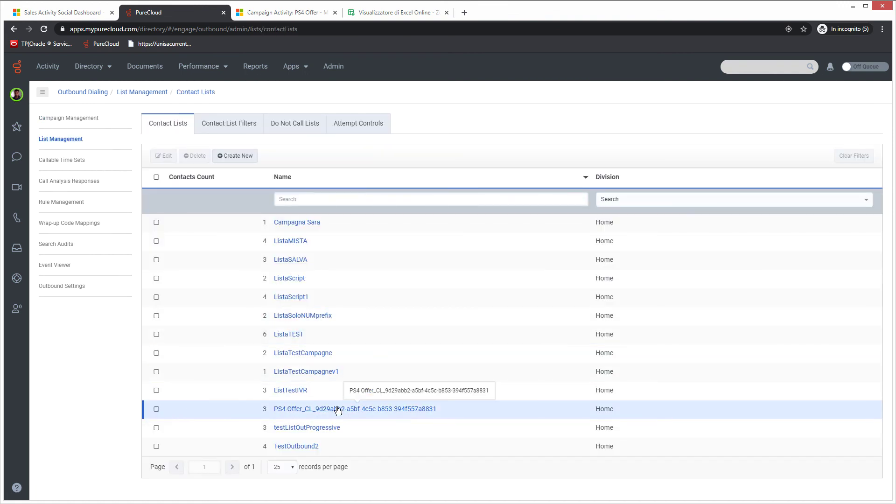
{"action": "left_click", "coordinate": [312, 410]}
{"action": "left_click", "coordinate": [161, 360]}
{"action": "left_click", "coordinate": [243, 360]}
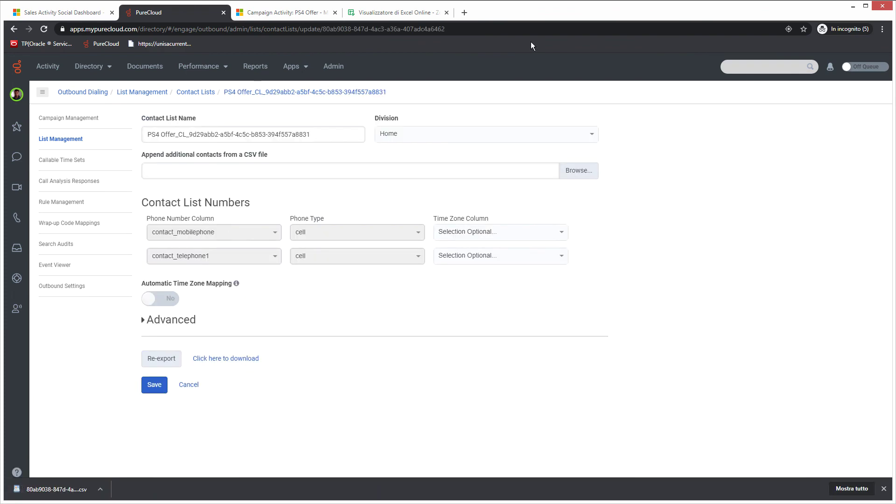
{"action": "left_click", "coordinate": [236, 129]}
{"action": "left_click", "coordinate": [444, 120]}
{"action": "left_click", "coordinate": [500, 122]}
{"action": "left_click_drag", "start_coordinate": [278, 457], "coordinate": [426, 458]}
Step: Select the contact_mobilephone and contact_telephone1 column headers
{"action": "left_click_drag", "start_coordinate": [515, 120], "coordinate": [581, 120]}
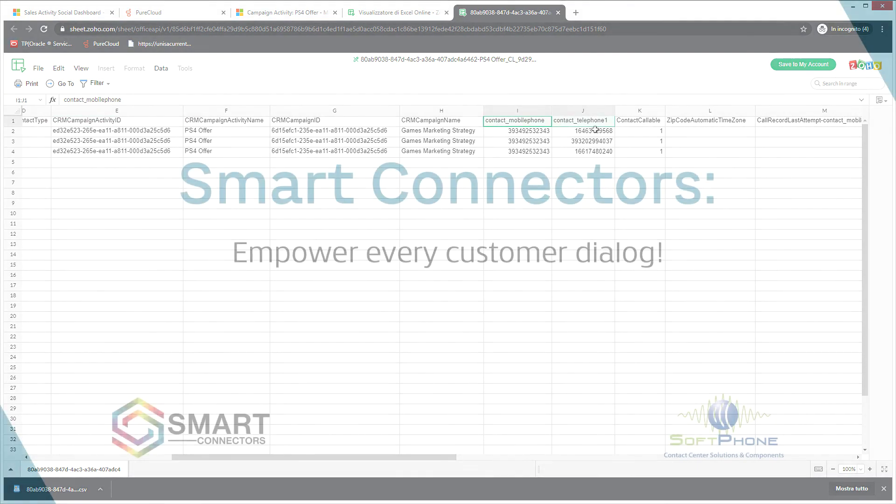